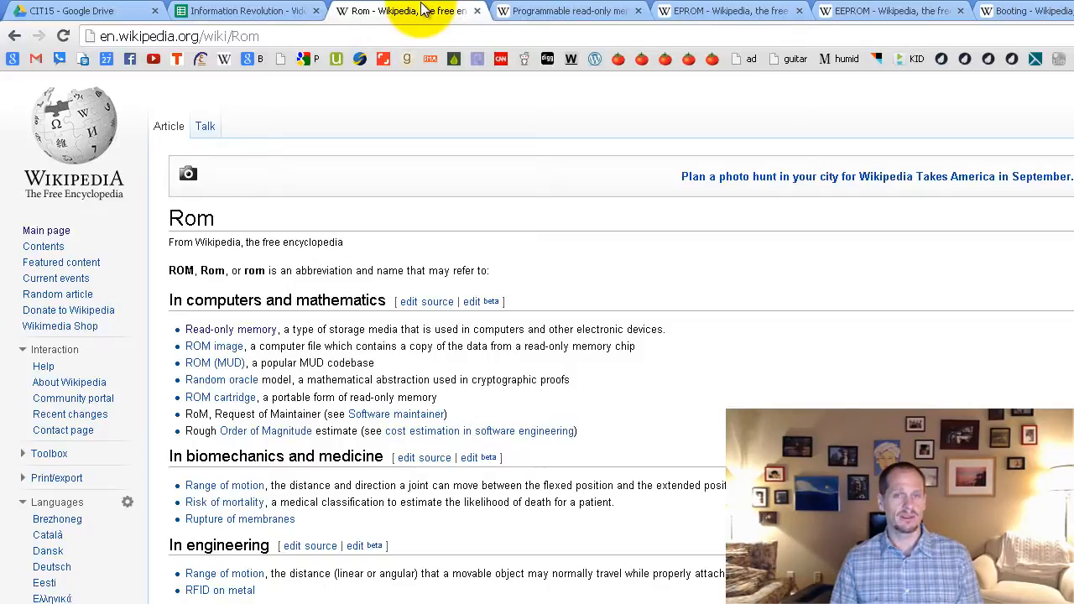
# Look through the Programmable read-only memory, EPROM and EEPROM article tabs in turn
pyautogui.click(540, 12)
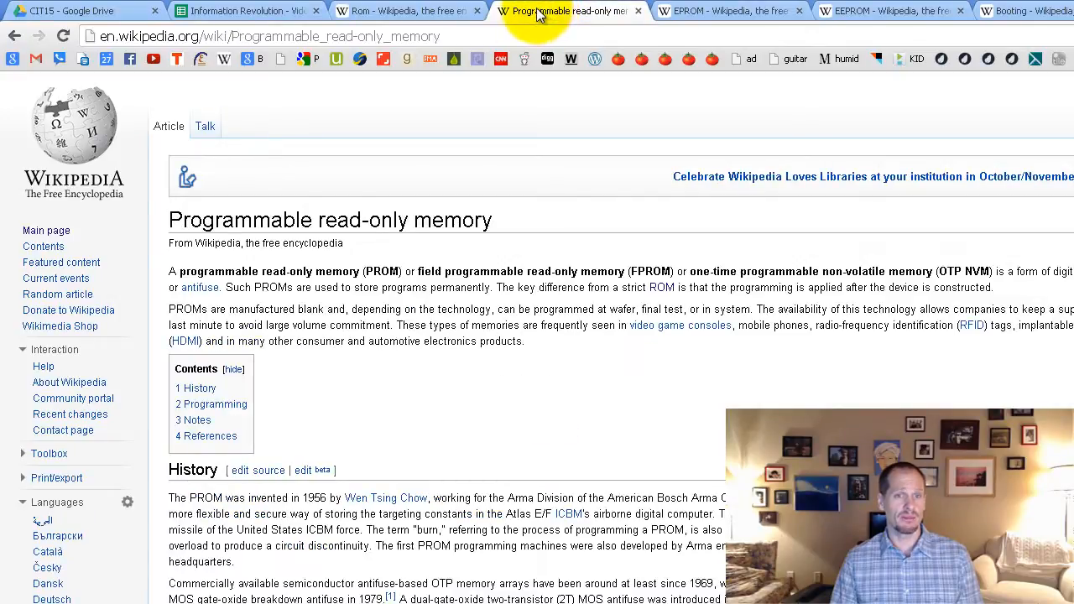
pyautogui.click(726, 12)
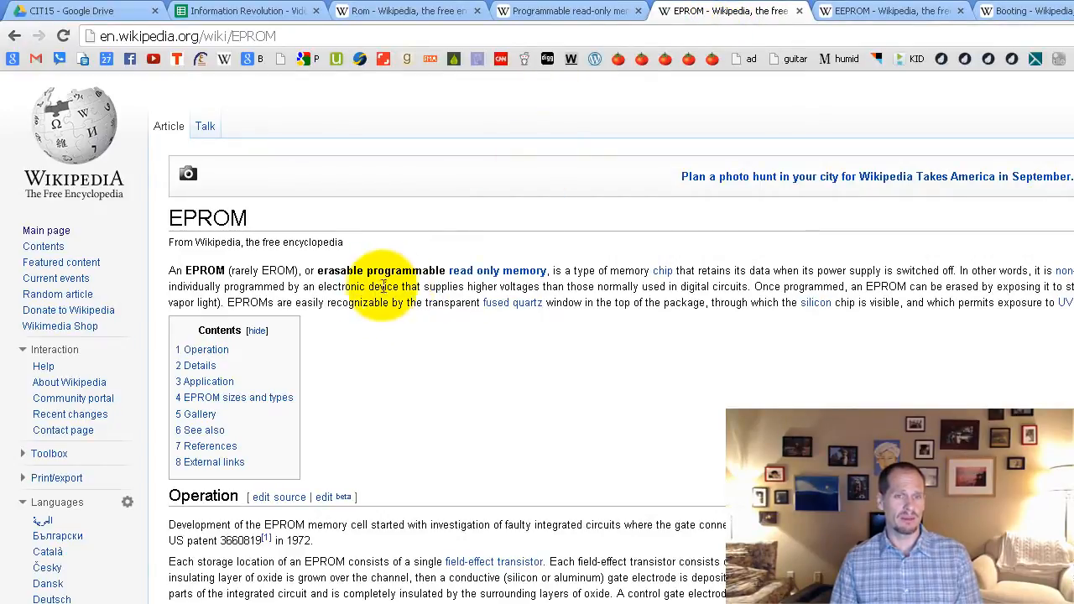
pyautogui.click(943, 9)
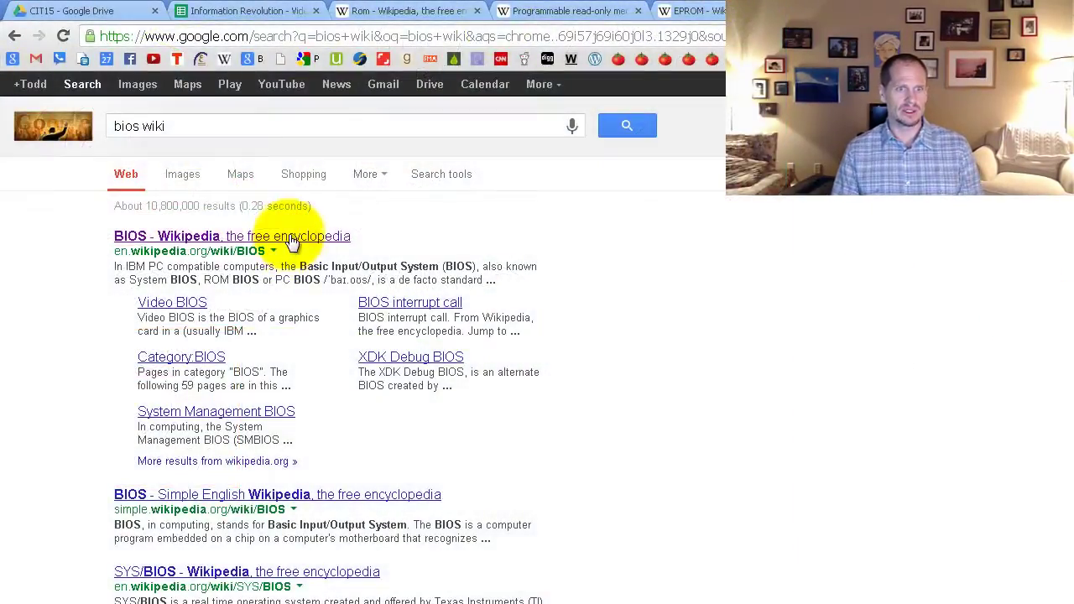
# Open the Wikipedia BIOS article from the Google search results
pyautogui.click(291, 238)
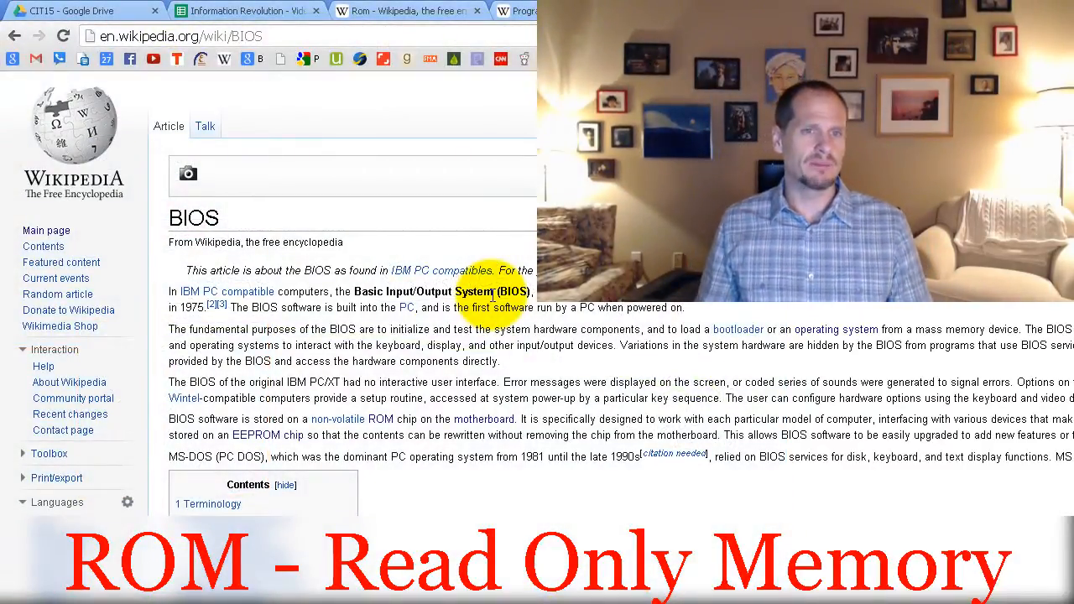
# Return to the Rom disambiguation article tab
pyautogui.click(369, 10)
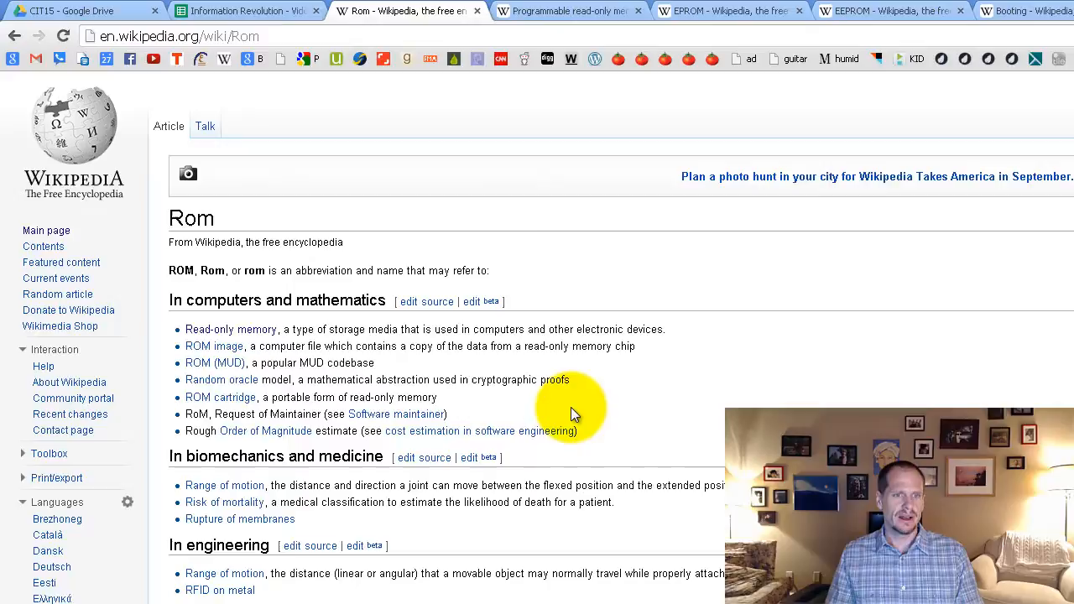
pyautogui.scroll(-1, 570, 407)
pyautogui.scroll(-1, 570, 407)
pyautogui.scroll(2, 570, 407)
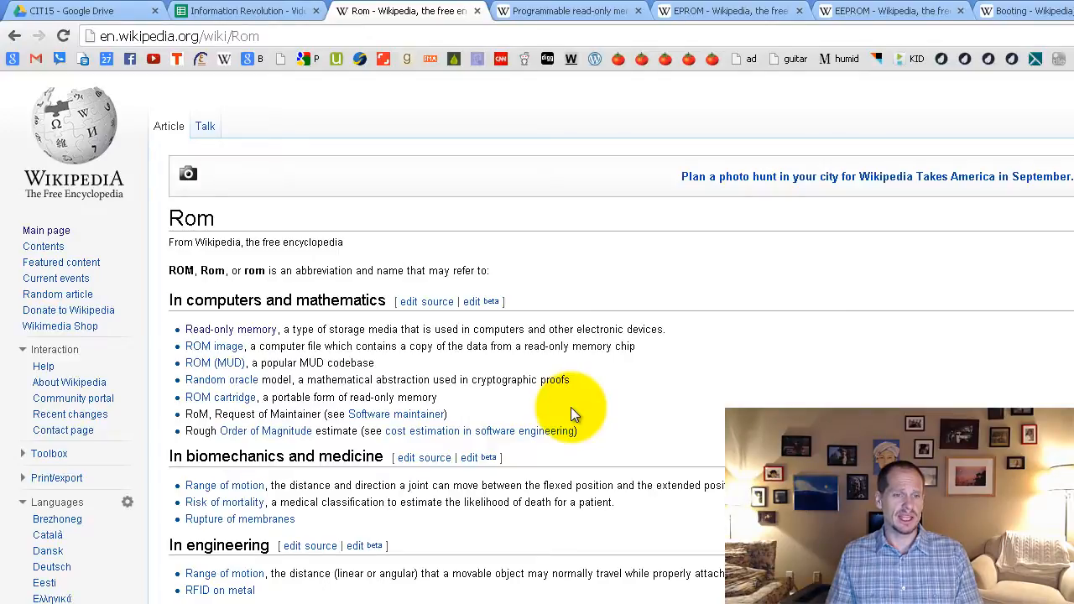
# Open the Read-only memory article and view its labelled ROM motherboard photo at full size
pyautogui.click(220, 329)
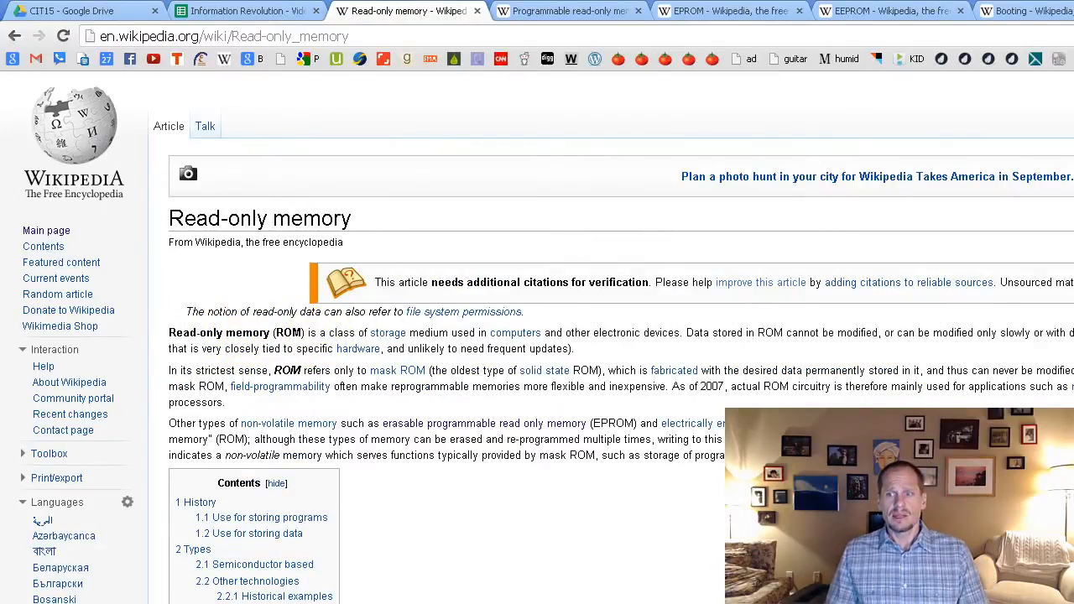
pyautogui.click(922, 520)
pyautogui.click(423, 384)
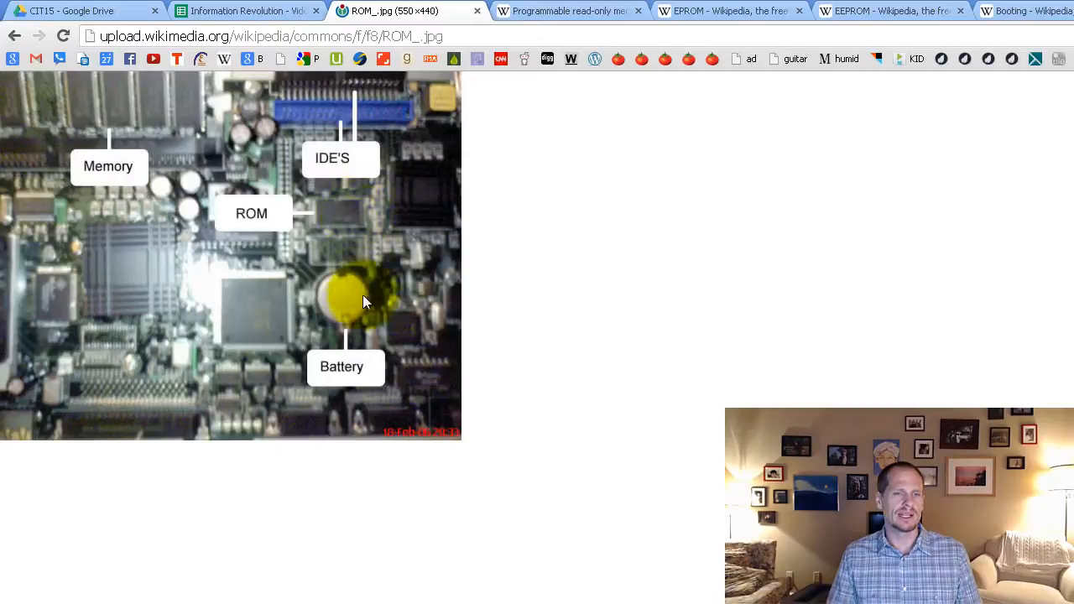
# Step through the Programmable read-only memory, EPROM and EEPROM article tabs
pyautogui.click(576, 18)
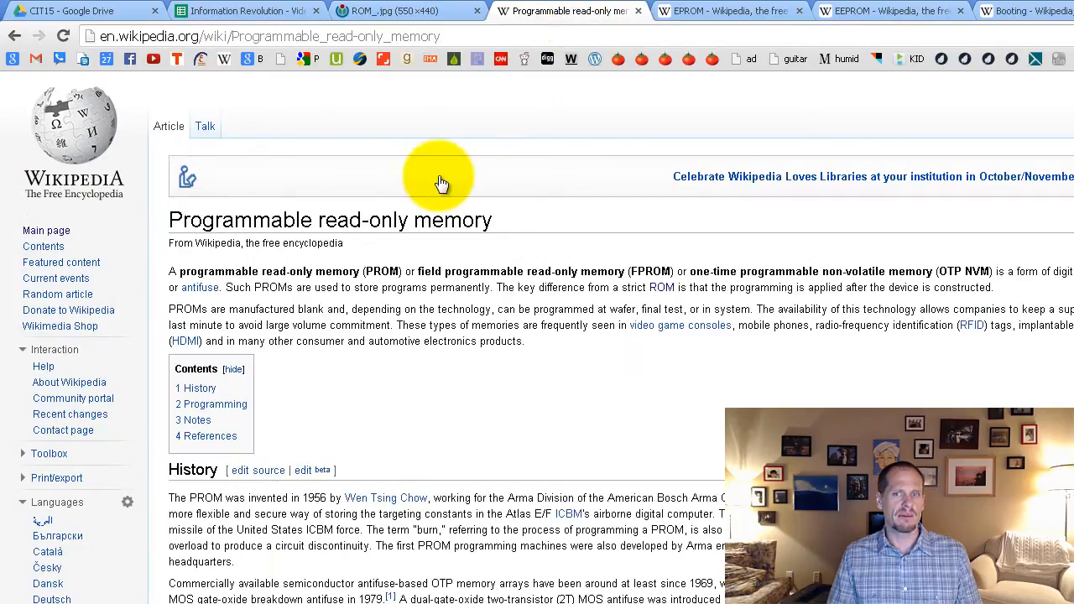
pyautogui.click(721, 11)
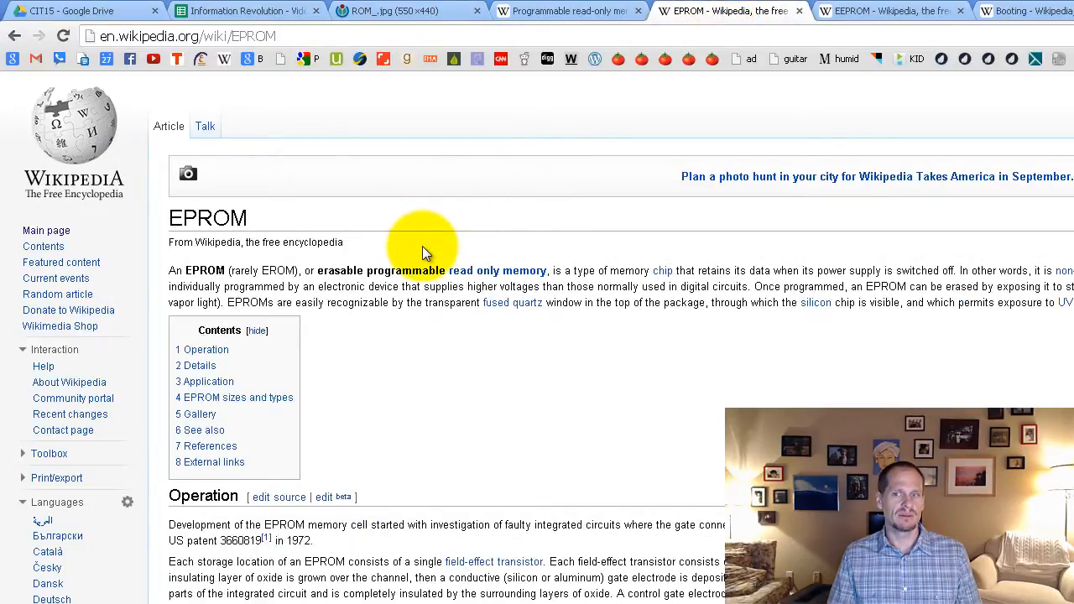
pyautogui.click(847, 9)
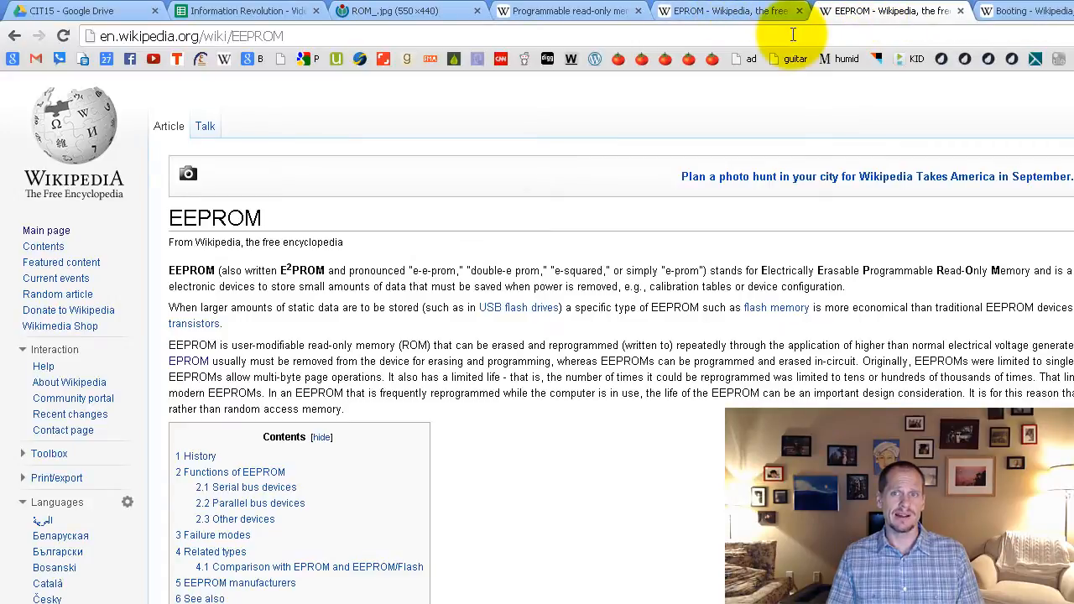
# View the Booting article, then switch to the Google Images results for cowboy boot
pyautogui.click(1021, 11)
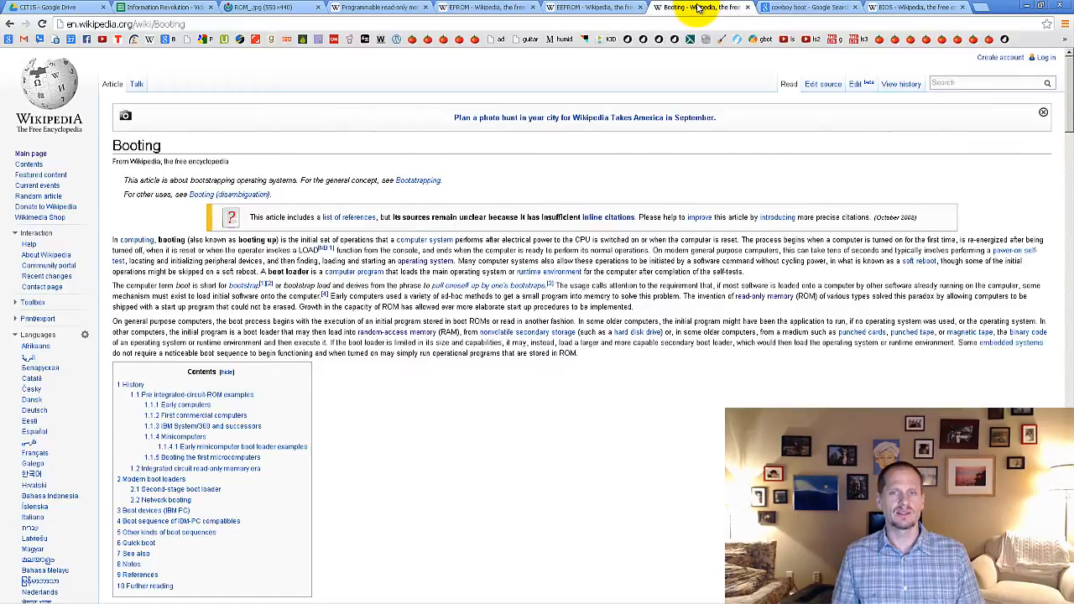
pyautogui.click(789, 7)
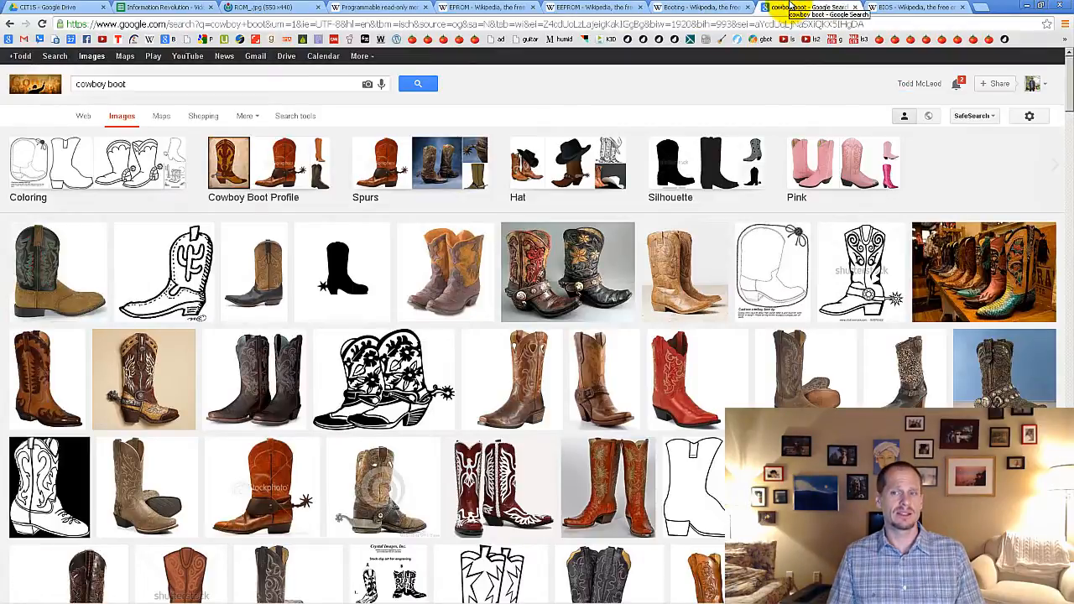